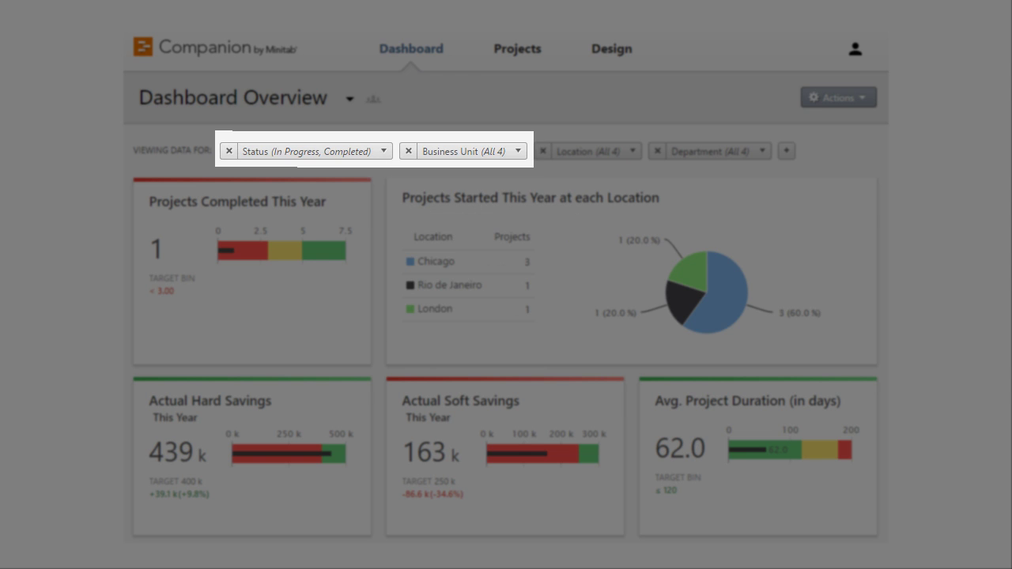
In Project Classification, choose Automotive as the Business Unit and Chicago as the Location.
click(518, 151)
click(360, 239)
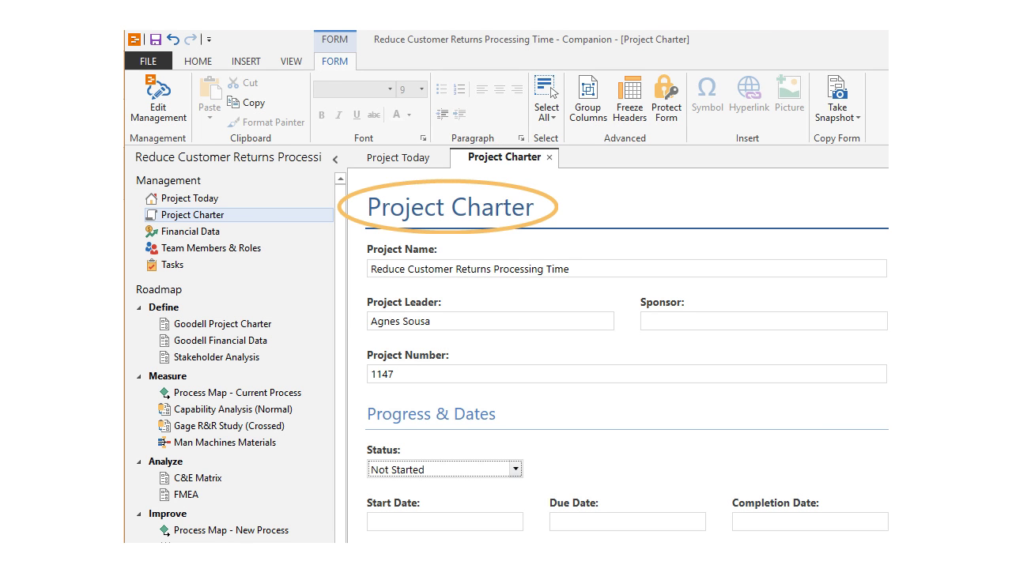
scroll(617, 355, down, 4)
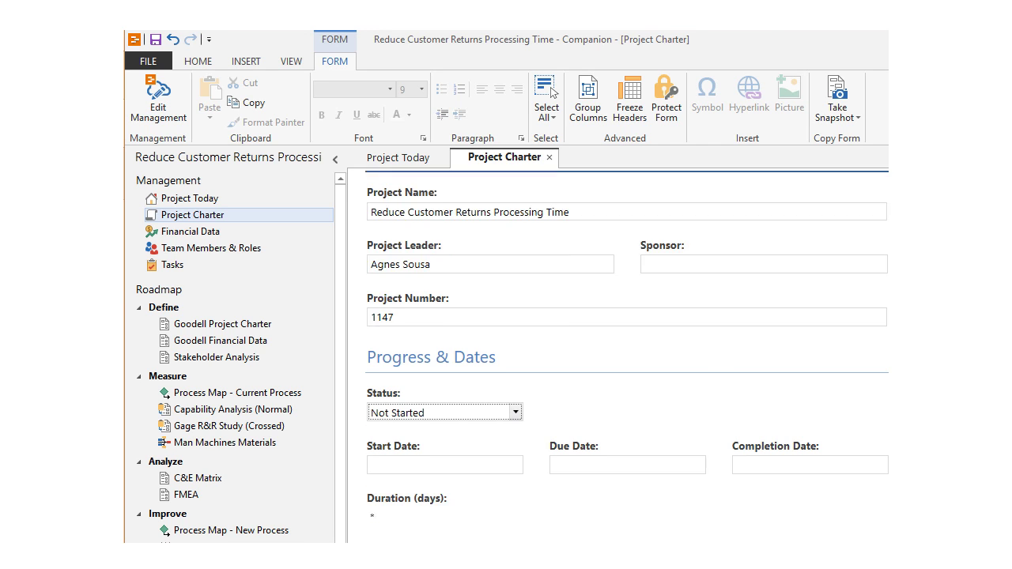
click(608, 381)
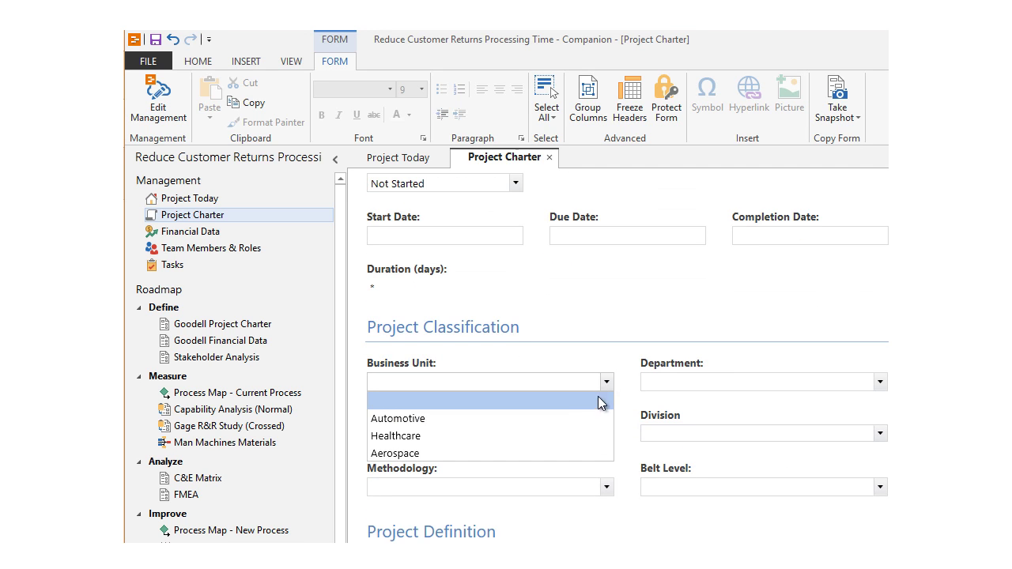
click(580, 417)
click(606, 434)
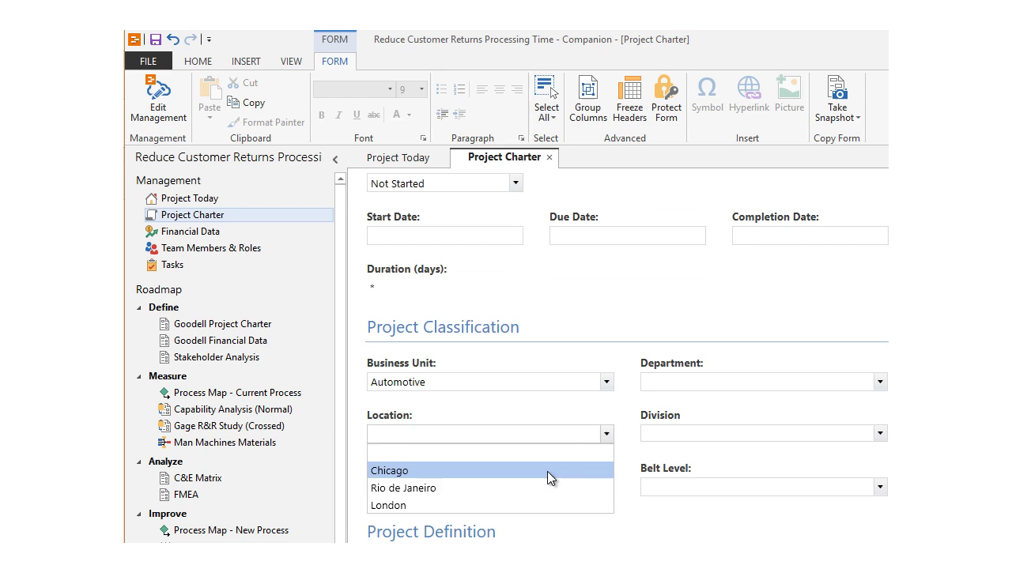
click(547, 471)
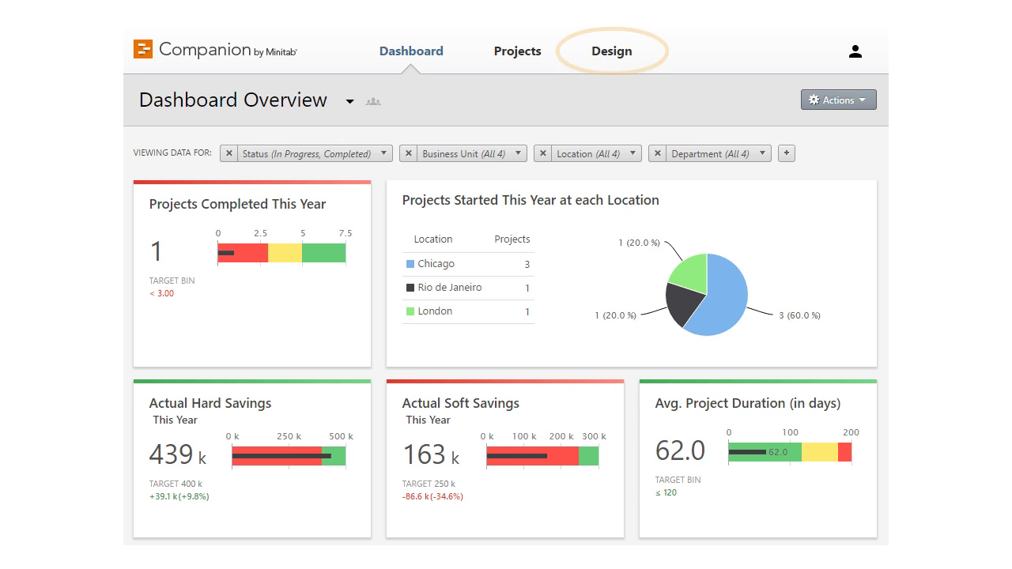
From the Design area, create a new sandbox for making site changes.
click(619, 53)
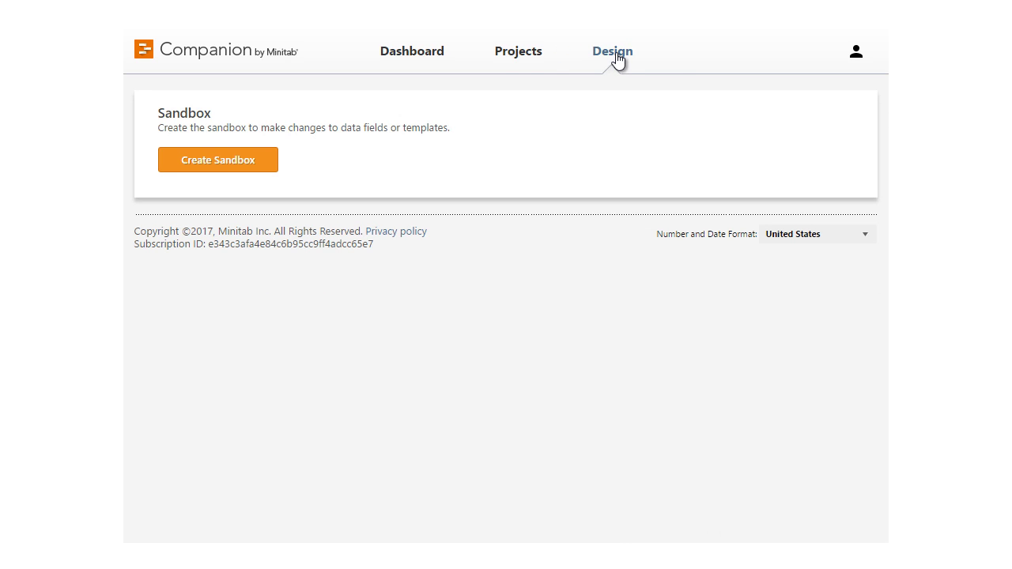
click(258, 166)
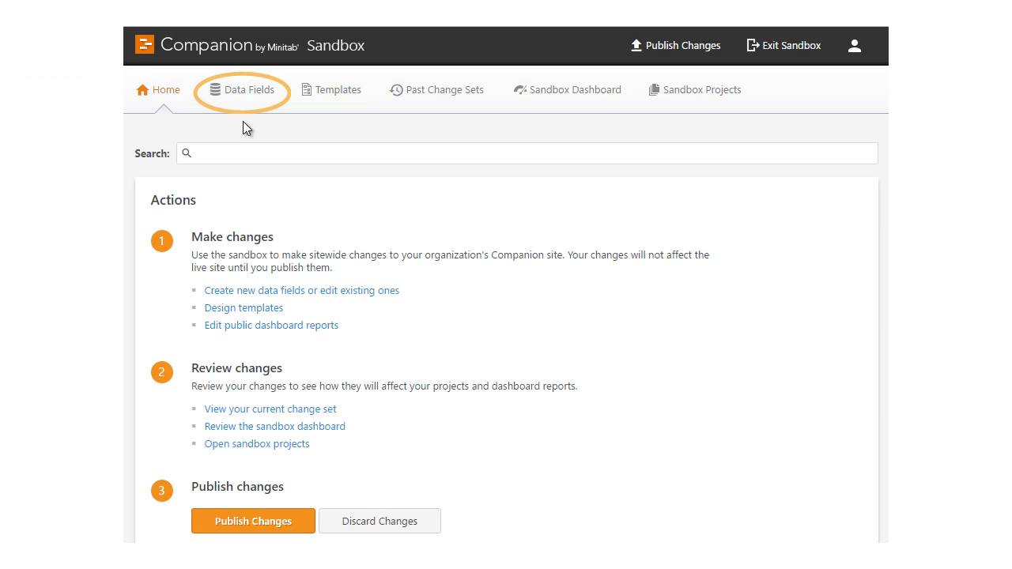
Under Data Fields > Project Summary, add 'New York' as a Location value.
click(232, 93)
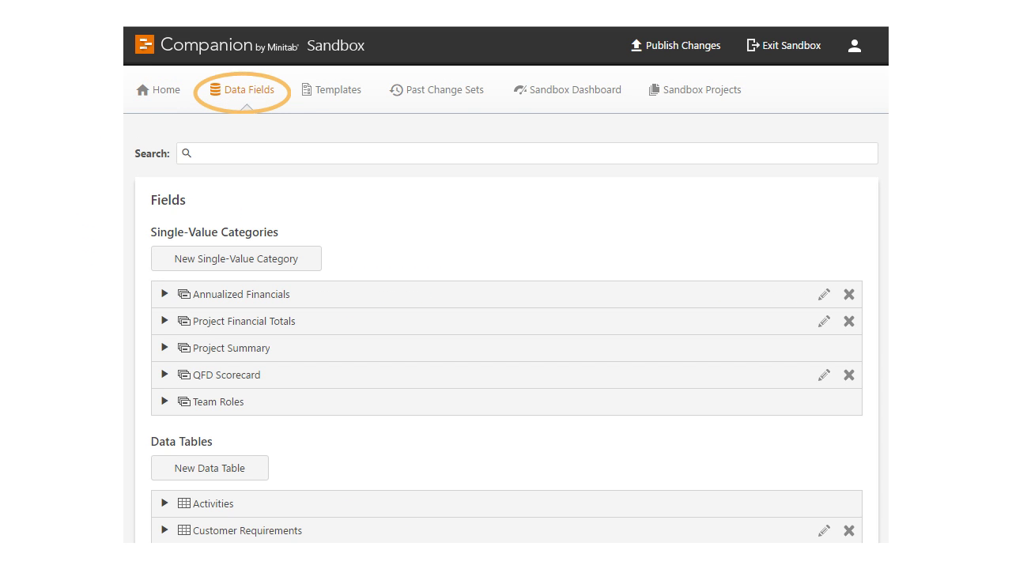
scroll(506, 316, down, 4)
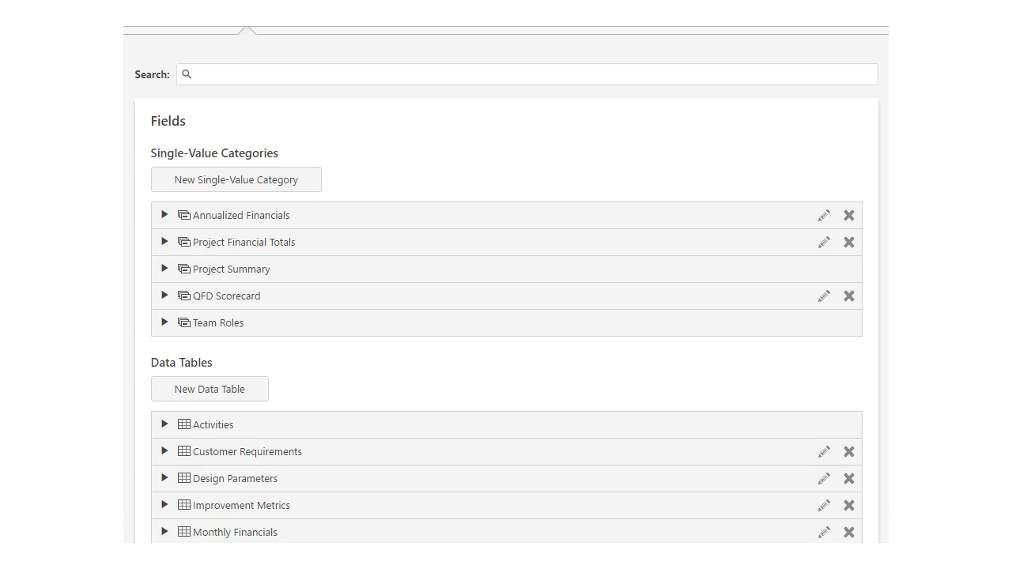
scroll(506, 316, up, 4)
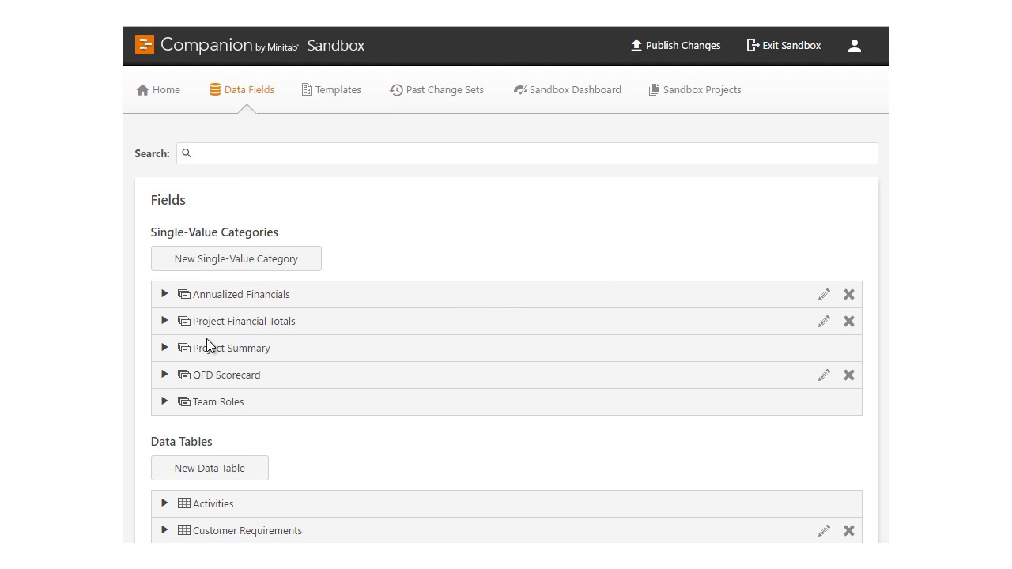
click(163, 348)
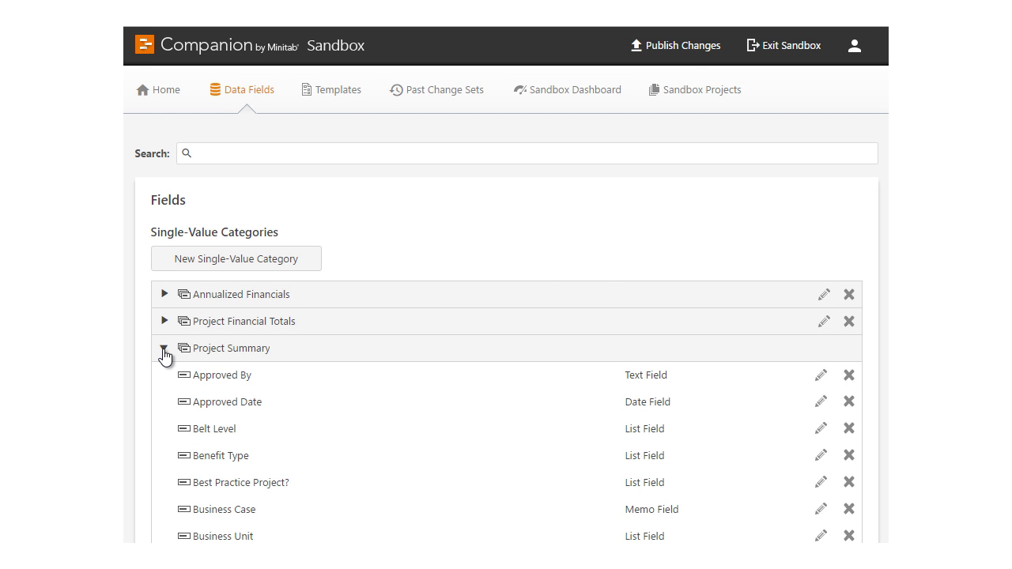
scroll(163, 349, down, 5)
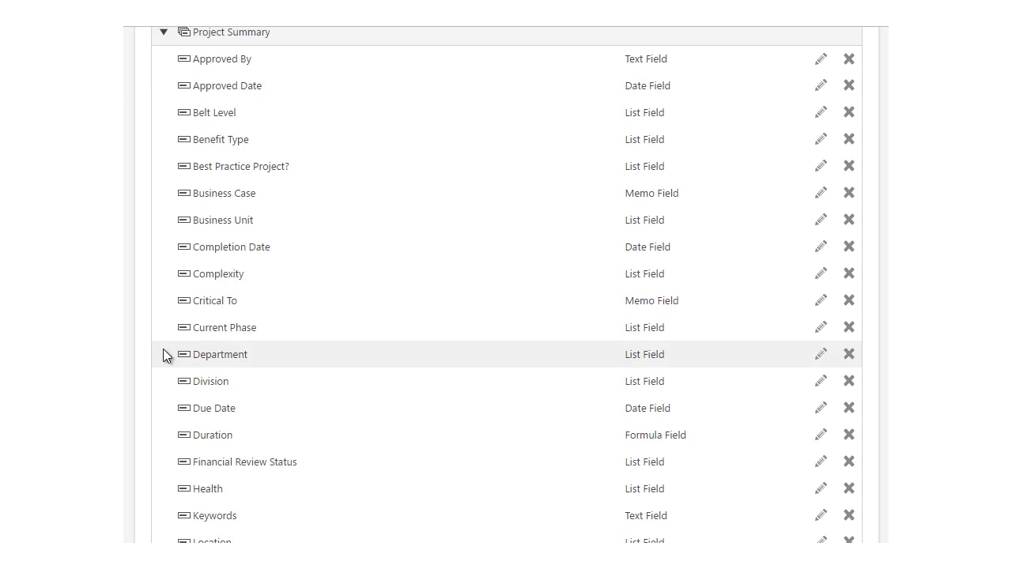
scroll(163, 349, down, 1)
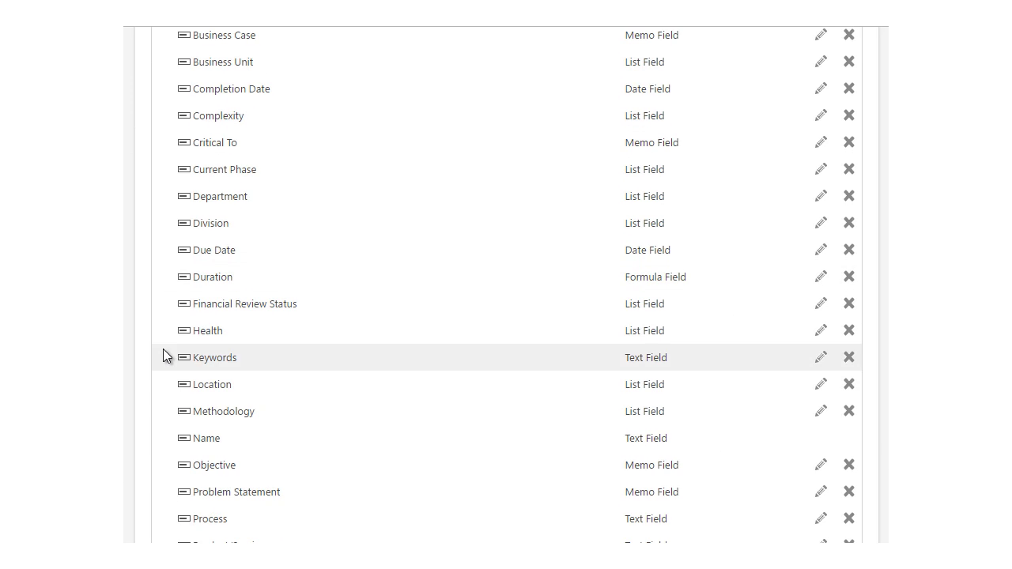
click(183, 385)
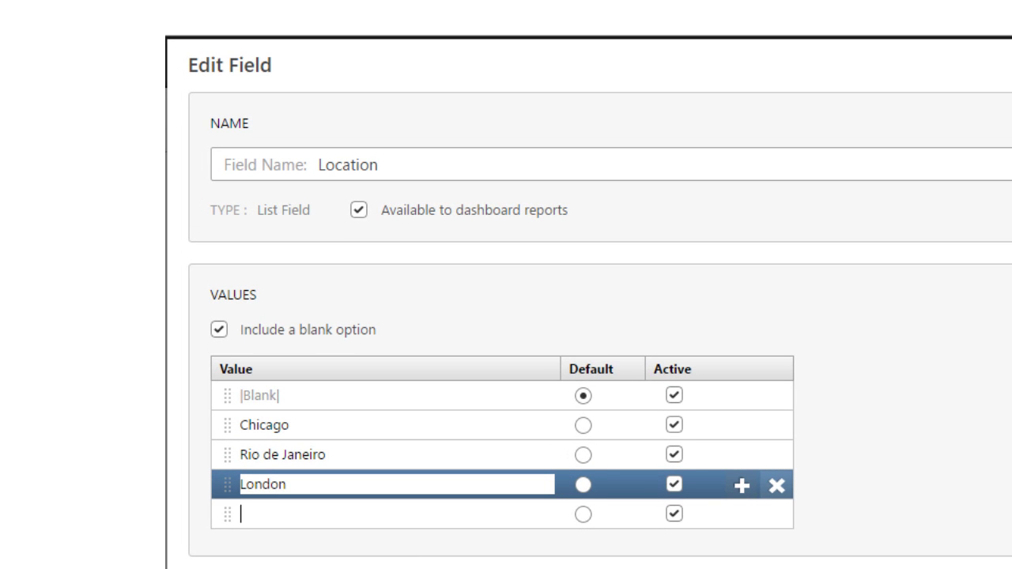
text(New York)
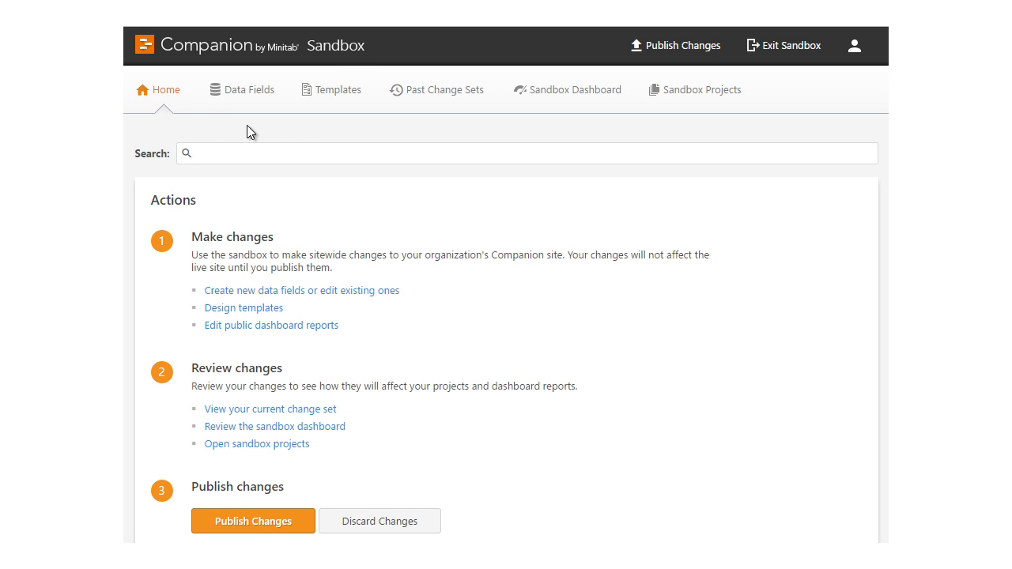
Show the sandbox Templates list, scrolled down to Management Forms.
click(334, 92)
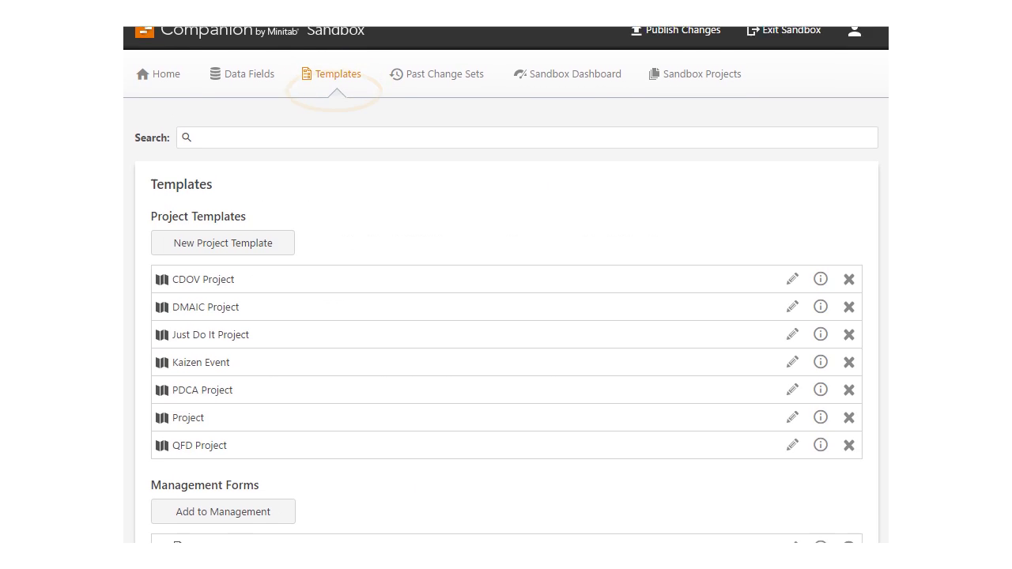
scroll(506, 316, down, 5)
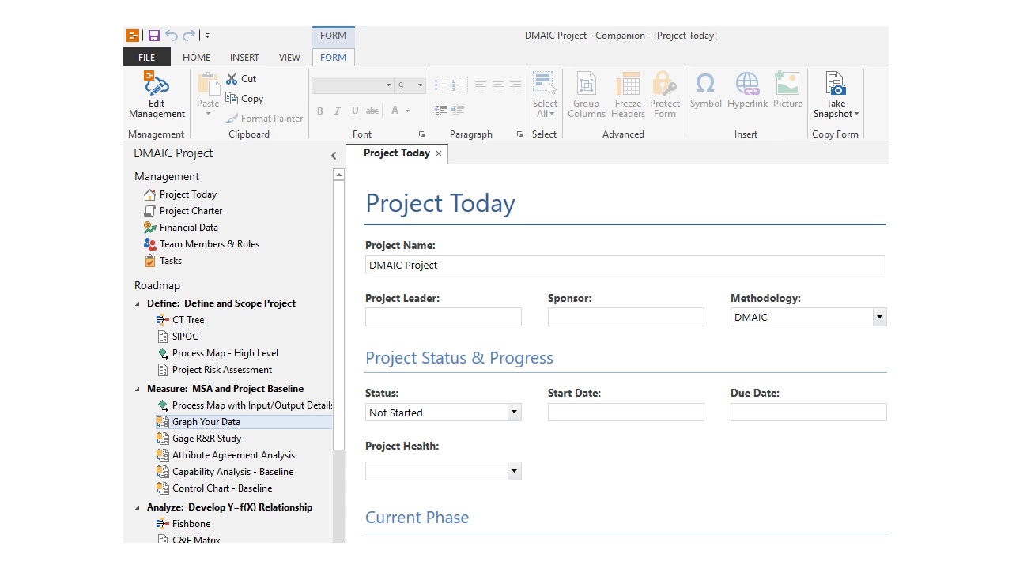
View the Financial Data form, then the Project Charter form.
click(180, 231)
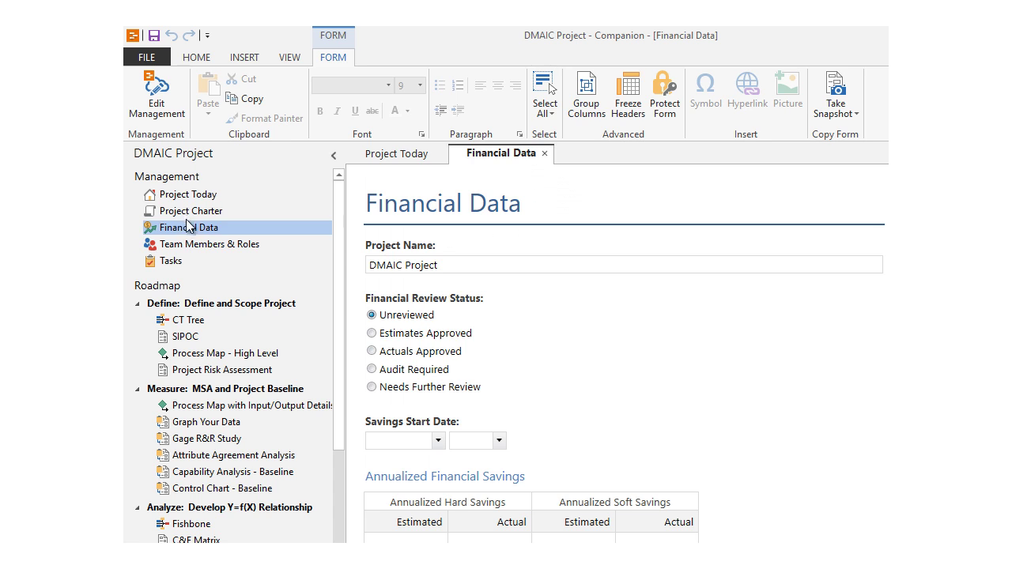
click(190, 213)
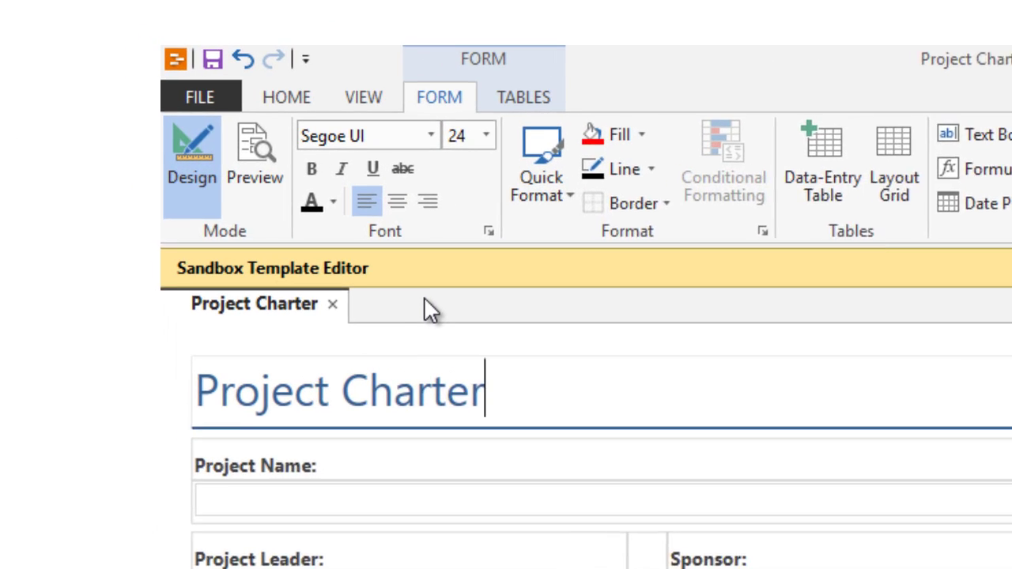
Append ' - Acme, Inc.' to the Project Charter title, preview it, and save the template.
text(- )
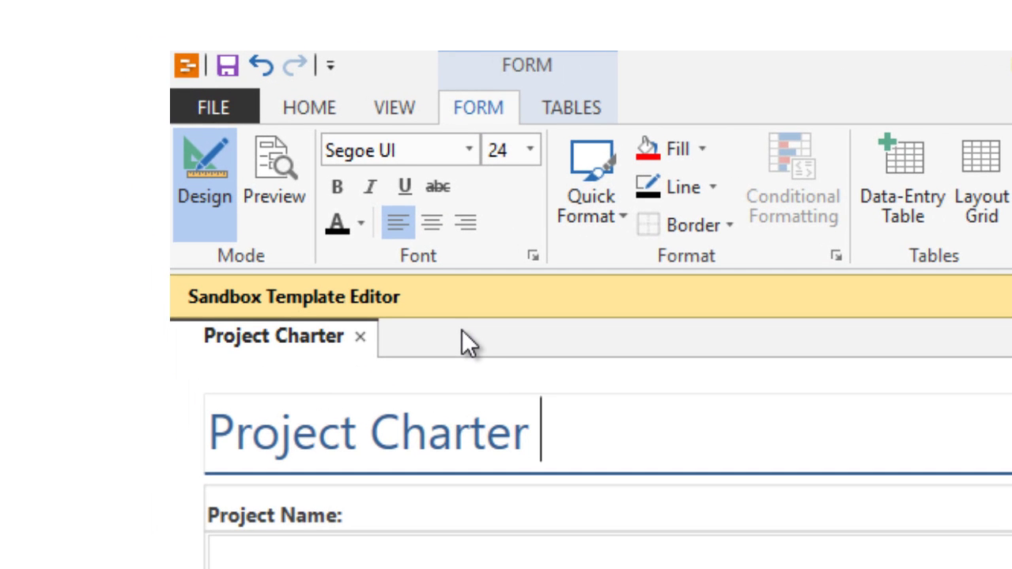
text(Acme,)
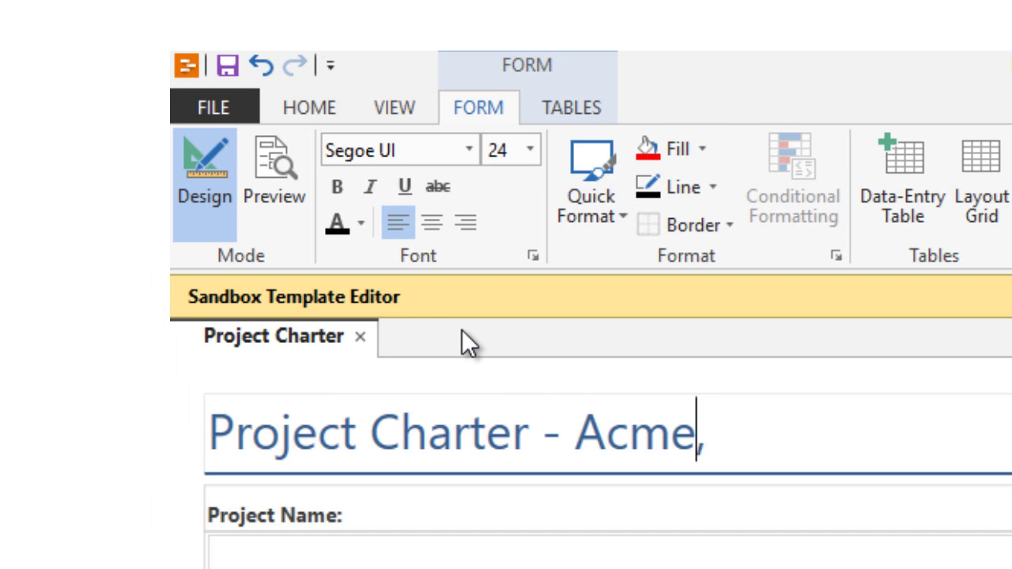
text( Inc.)
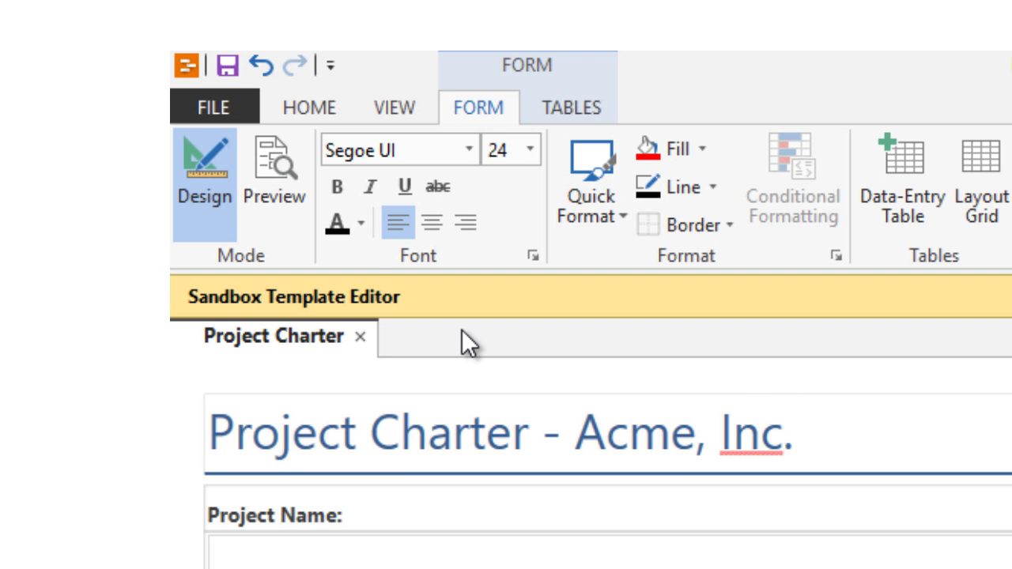
click(253, 194)
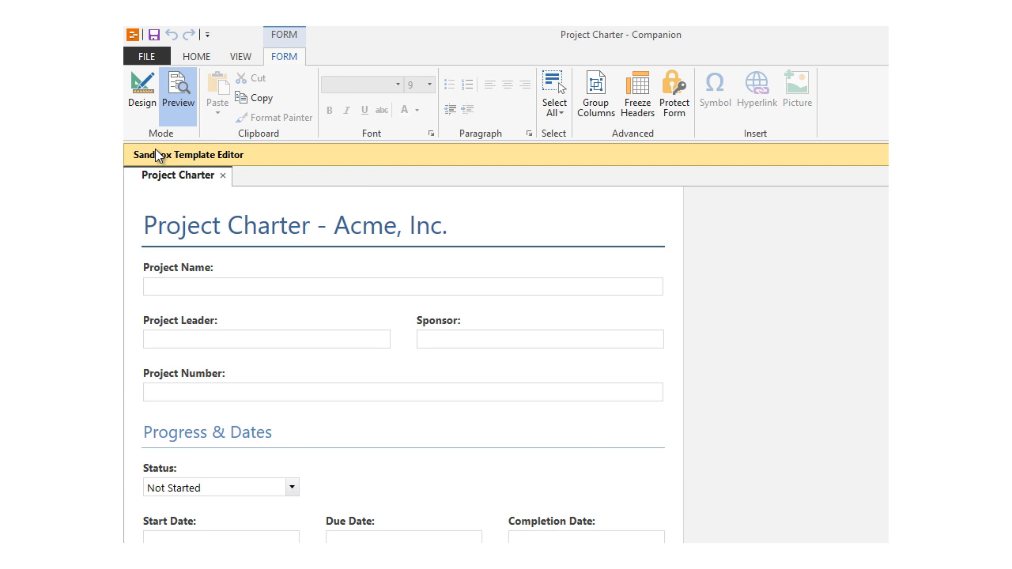
click(147, 56)
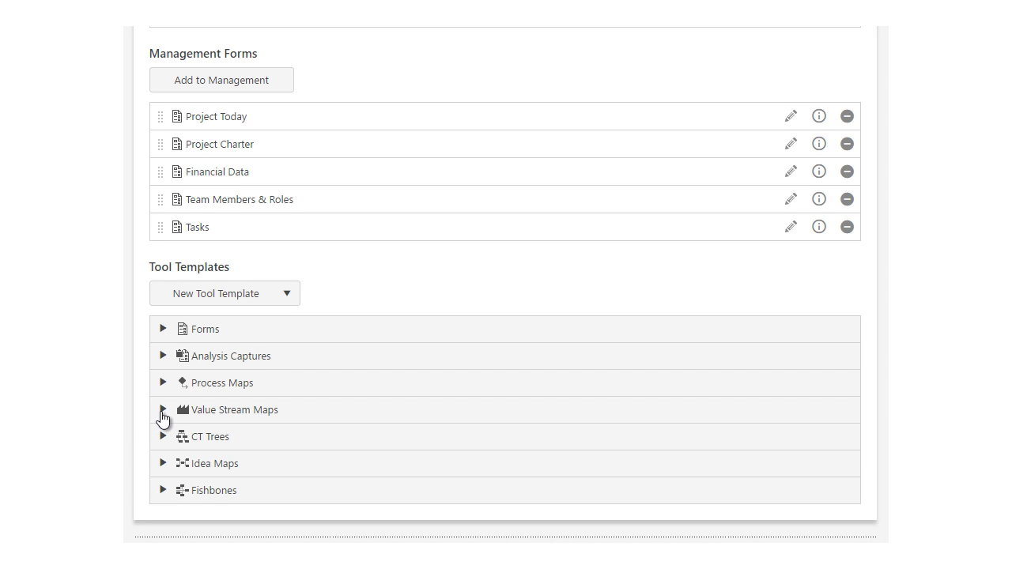
click(162, 411)
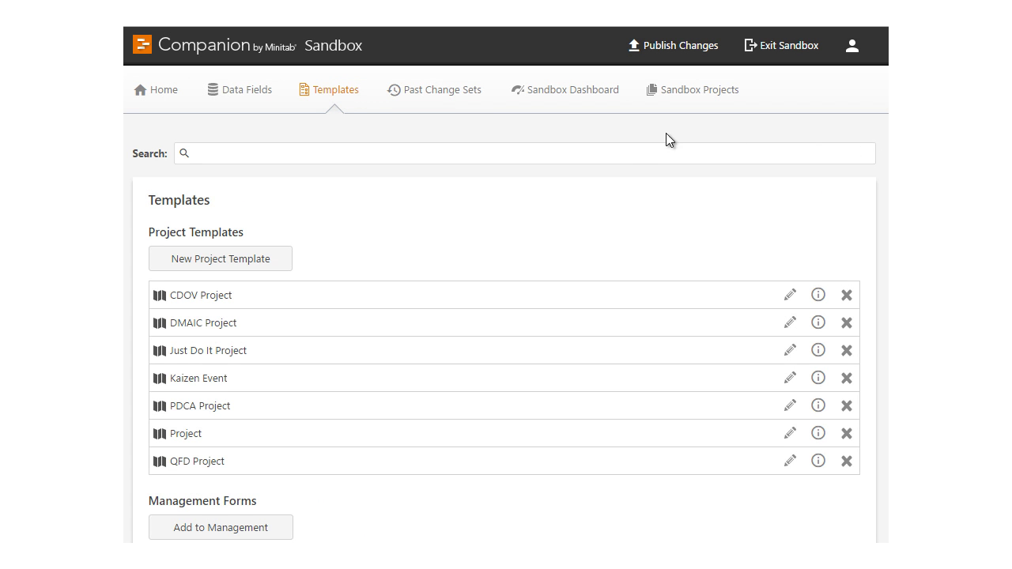
Check New York on the Sandbox Dashboard Location chart, then list the Sandbox Projects.
click(575, 98)
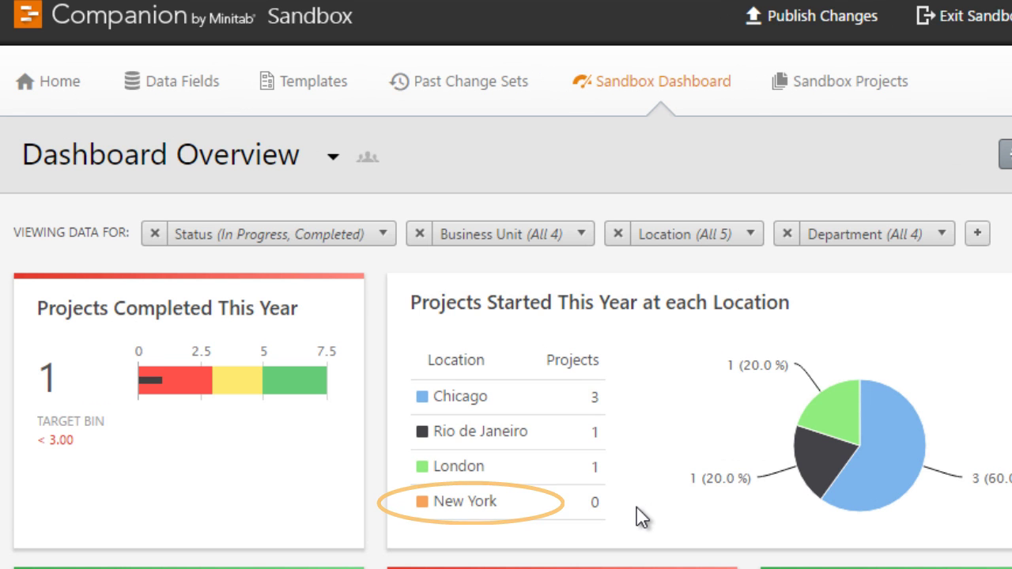
click(852, 99)
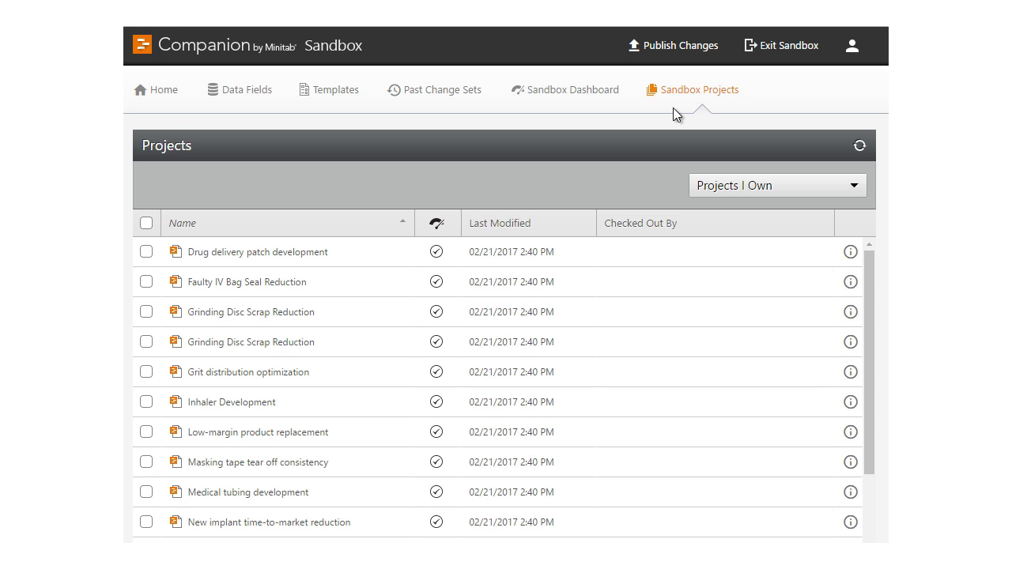
Open Drug delivery patch development and choose New York as its charter Location.
click(317, 255)
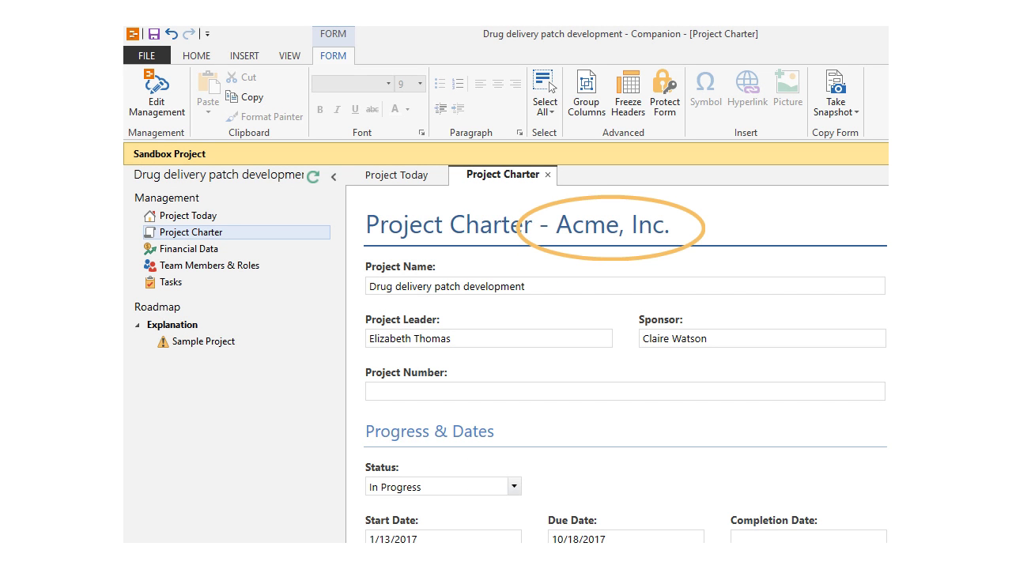
scroll(624, 364, down, 4)
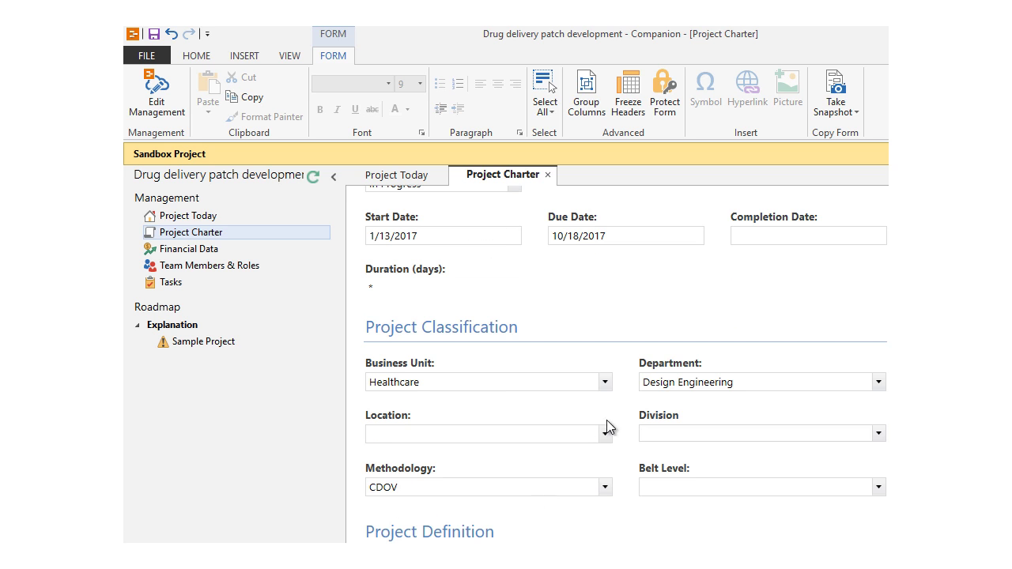
click(605, 431)
click(555, 521)
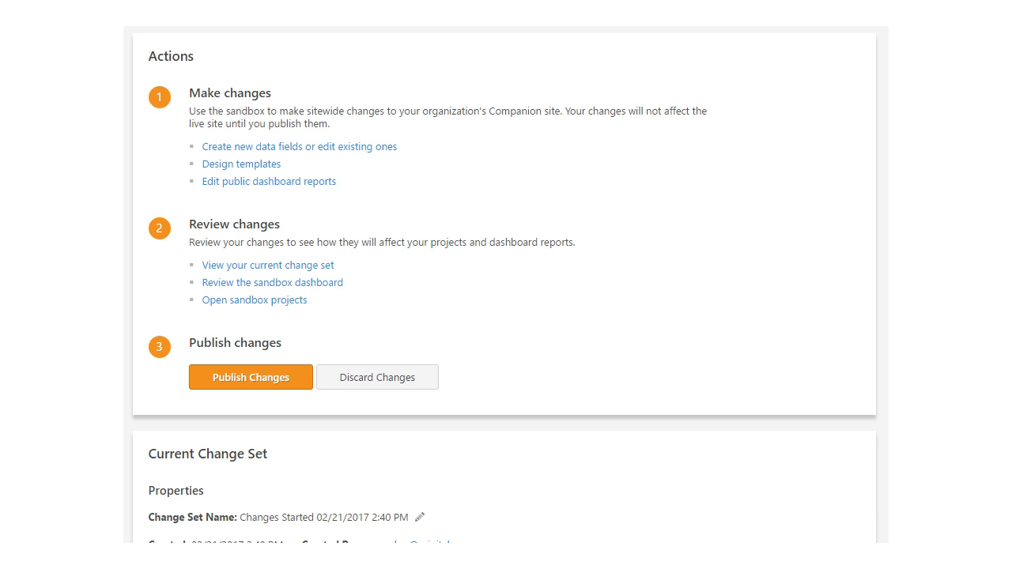
Review the Current Change Set: New York Location value and Project Charter template edit.
scroll(506, 284, down, 3)
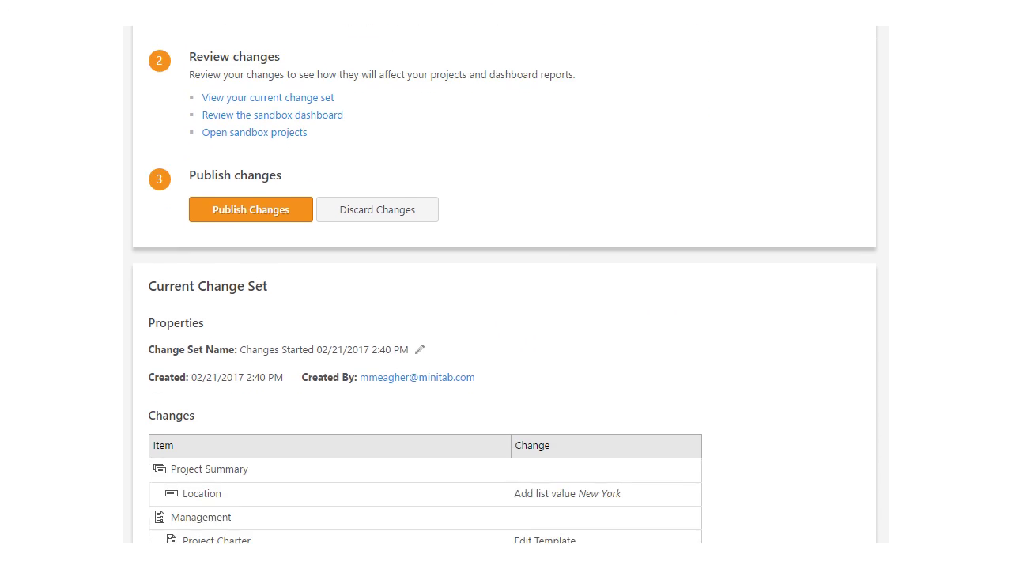